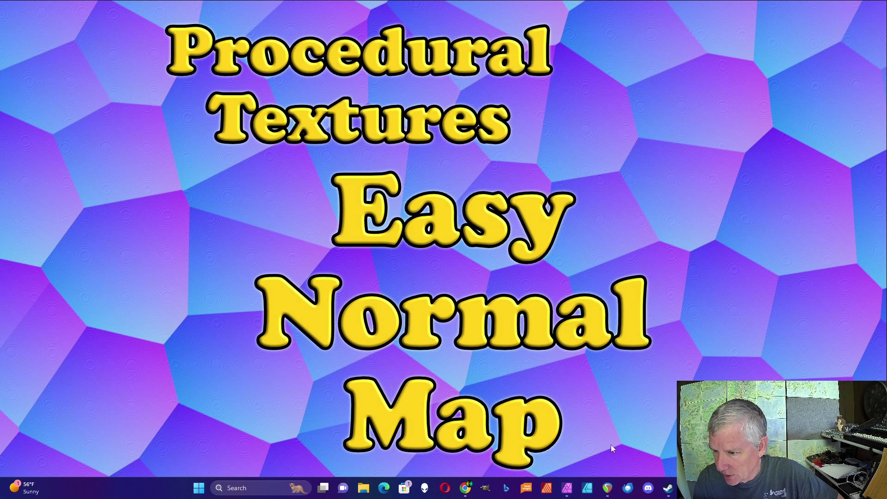
# Review the Voronoi Power procedural texture settings (a=9, b=1, c=2), then bring up the live filters list.
pyautogui.click(568, 489)
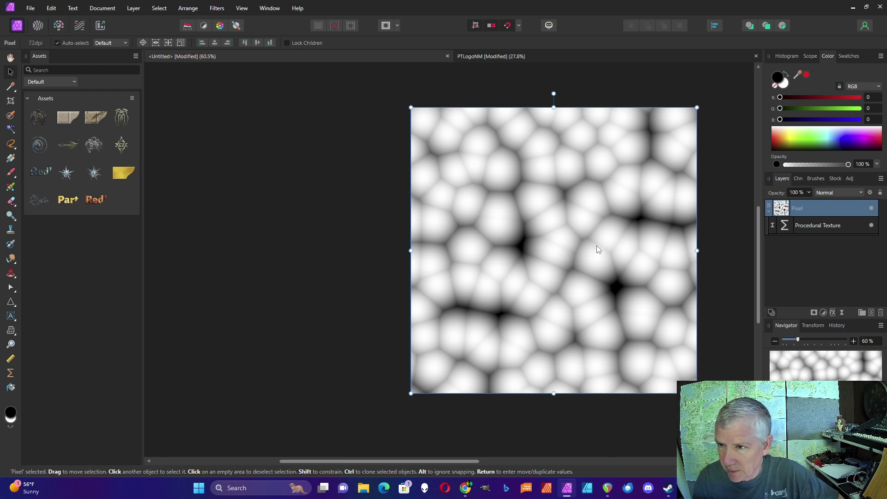
pyautogui.hotkey('alt', '[')
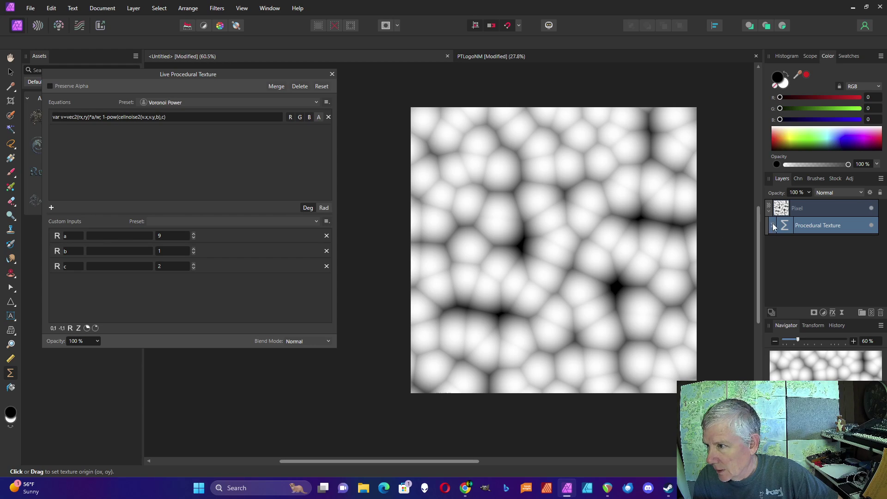
pyautogui.click(332, 75)
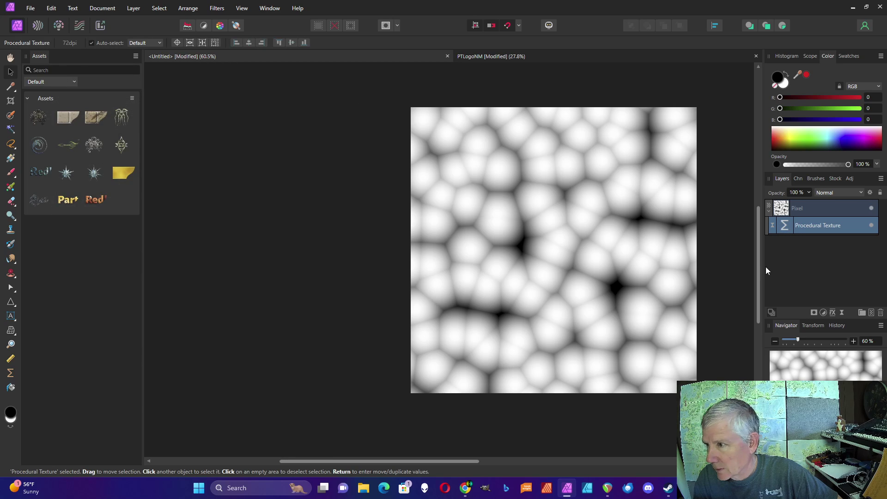
pyautogui.click(841, 312)
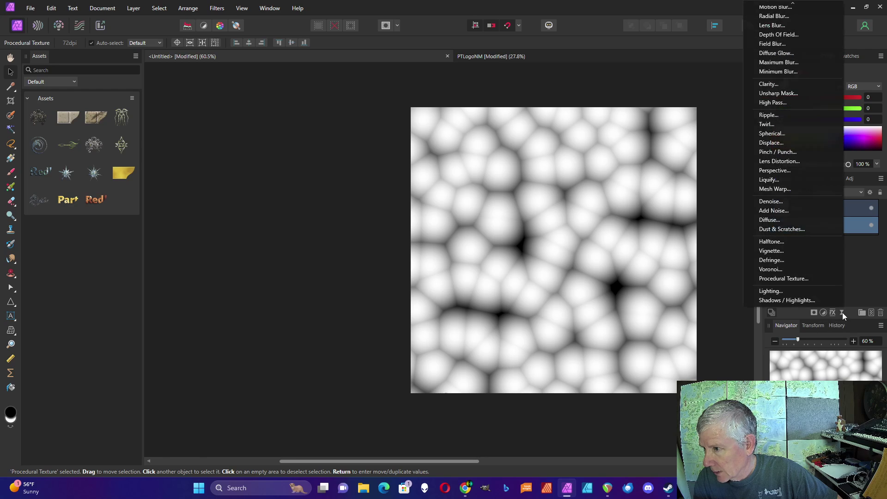
# Add a Lighting live filter with Diffuse and Ambient both set to 0%.
pyautogui.click(796, 289)
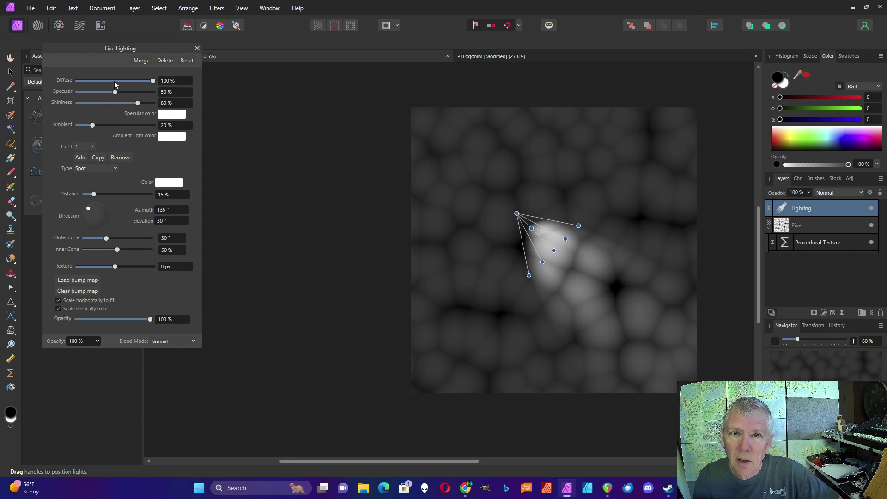
pyautogui.moveTo(153, 81); pyautogui.dragTo(153, 103)
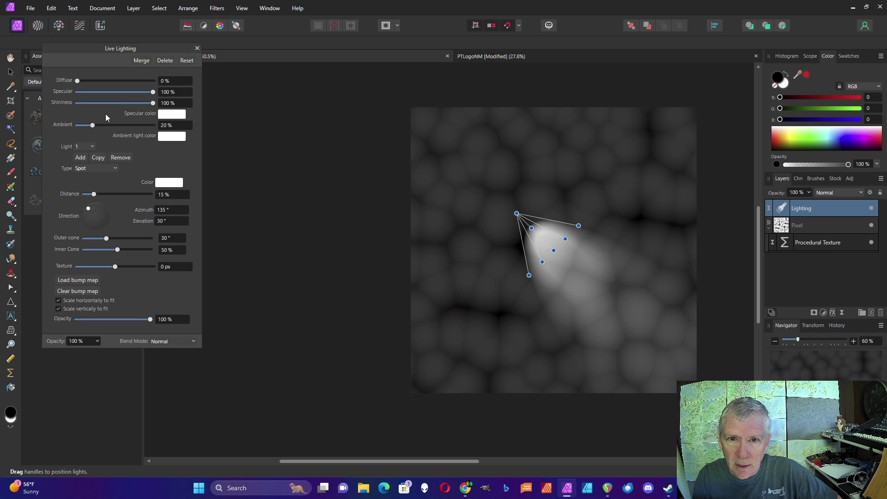
pyautogui.moveTo(93, 124); pyautogui.dragTo(59, 125)
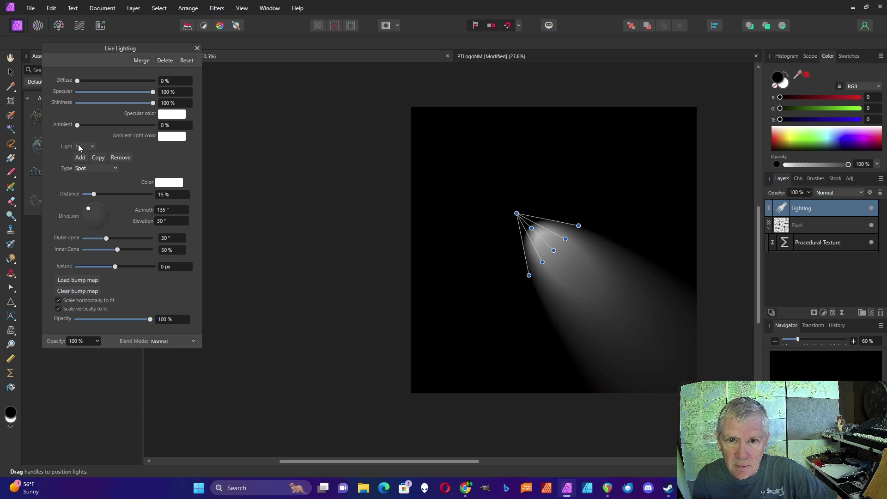
# Make the light a Directional light with 0° azimuth.
pyautogui.click(115, 169)
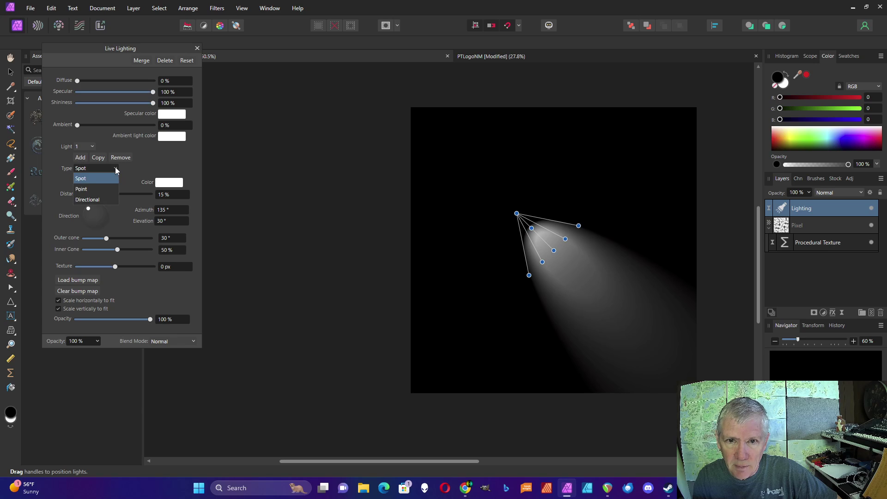
pyautogui.click(100, 201)
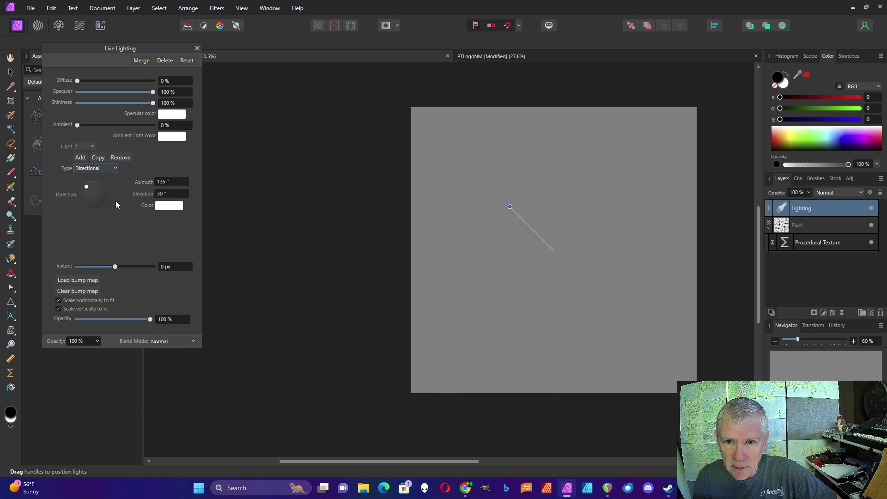
pyautogui.write('0')
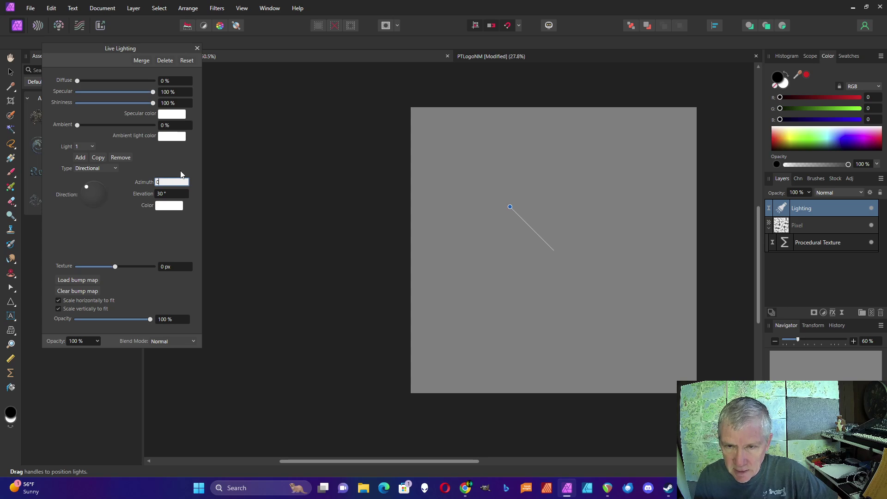
pyautogui.press('Return')
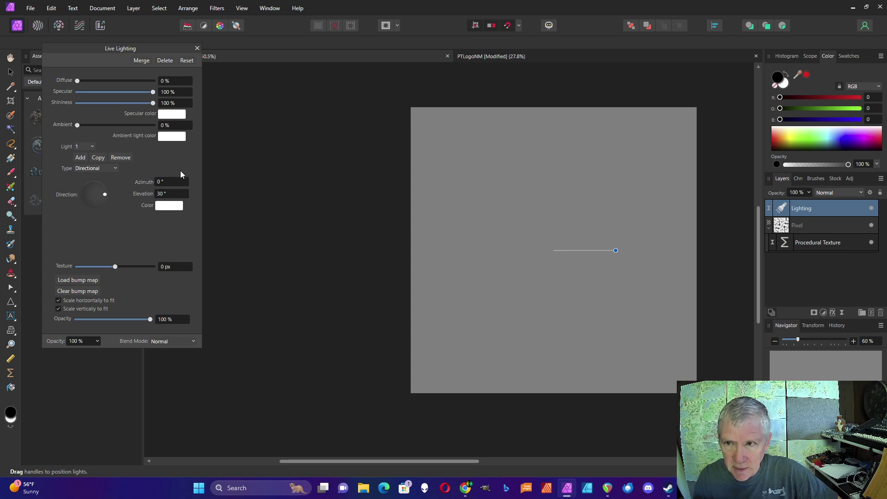
# Colour the light pure red (R255 G0 B0) and set Texture to 20 px.
pyautogui.click(169, 209)
pyautogui.moveTo(203, 247); pyautogui.dragTo(110, 249)
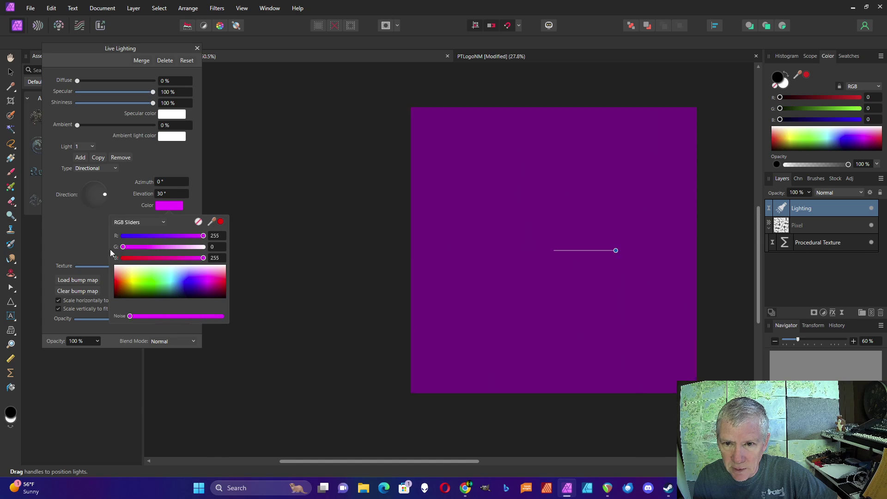
pyautogui.moveTo(204, 258); pyautogui.dragTo(115, 261)
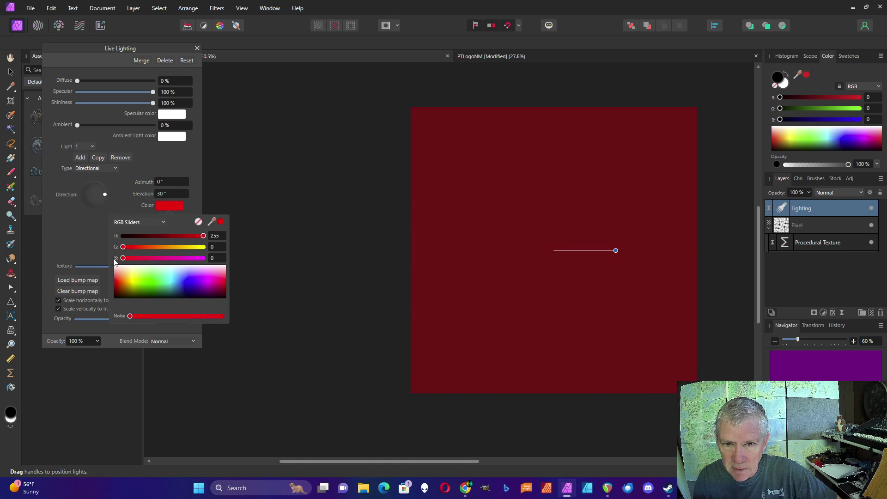
pyautogui.click(93, 239)
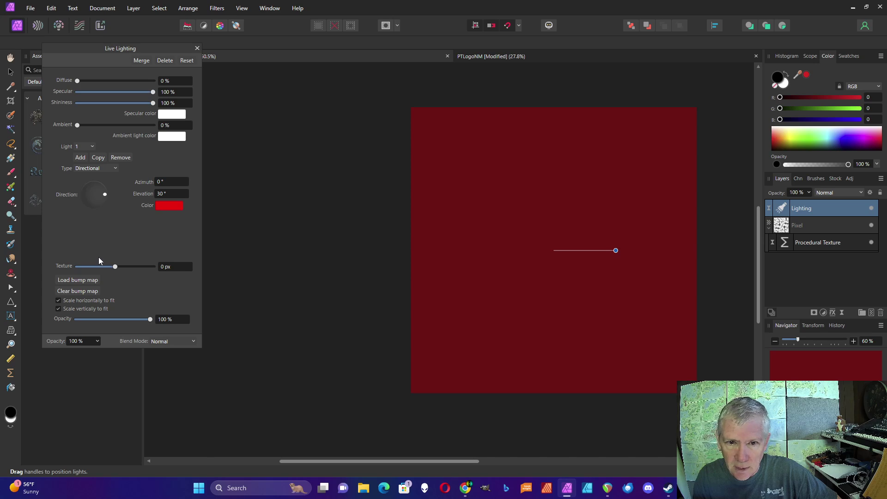
pyautogui.click(162, 267)
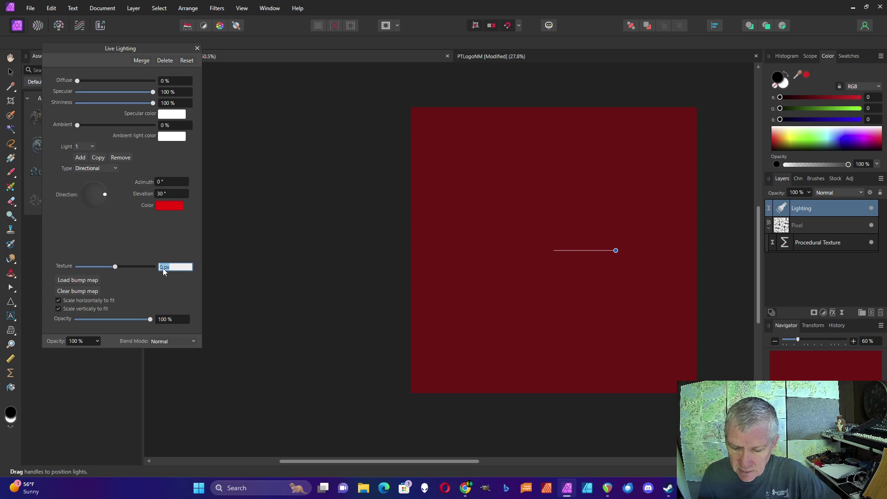
pyautogui.write('20')
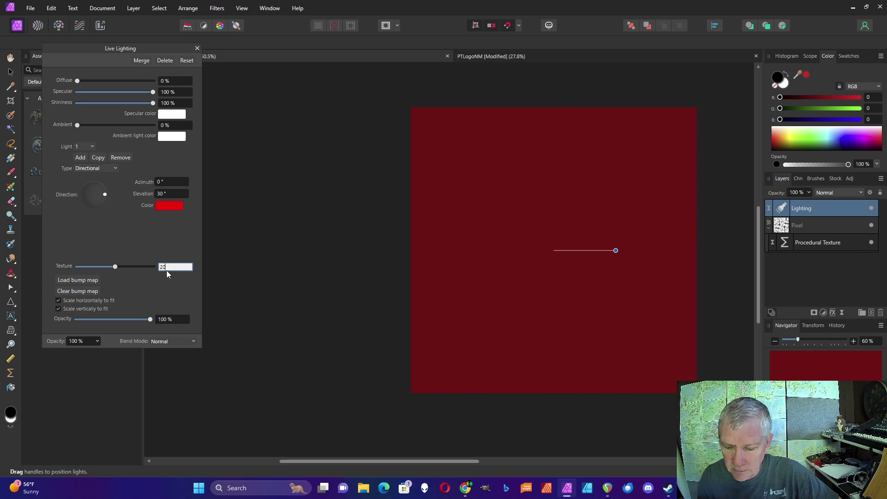
pyautogui.press('Return')
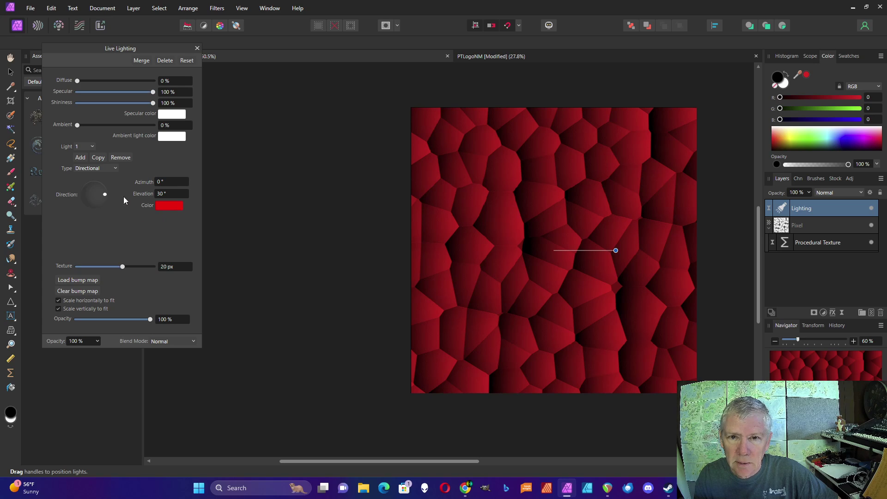
# Add a second Directional light at −90° azimuth and colour it pure green.
pyautogui.click(80, 158)
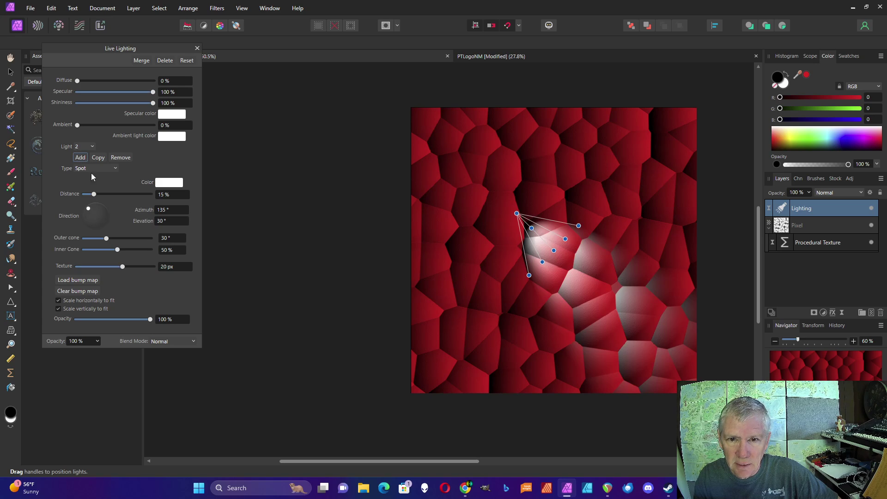
pyautogui.click(115, 169)
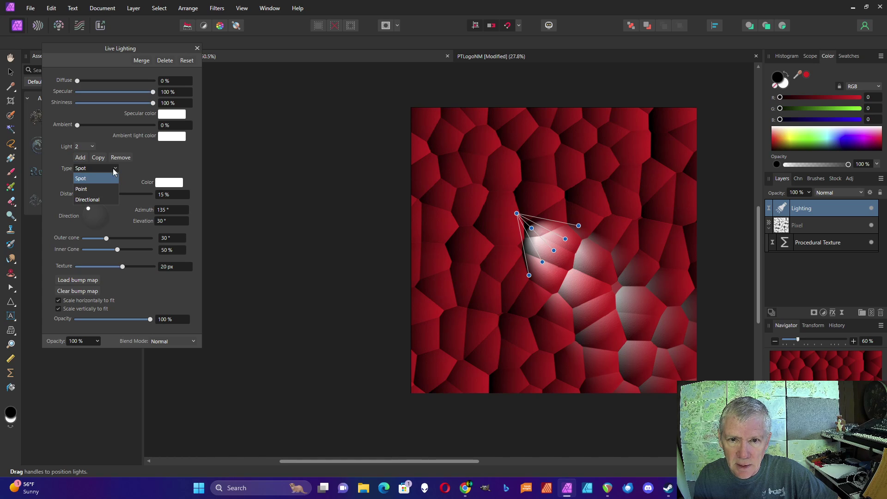
pyautogui.click(101, 200)
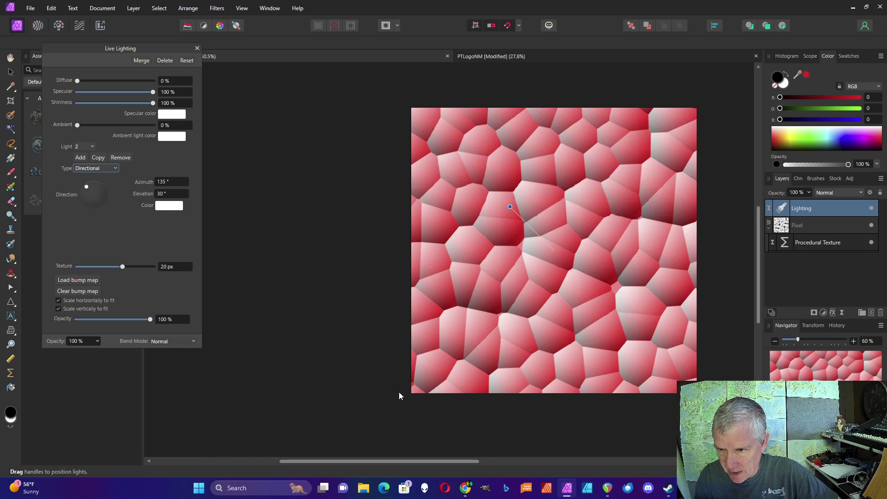
pyautogui.click(162, 181)
pyautogui.write('-90')
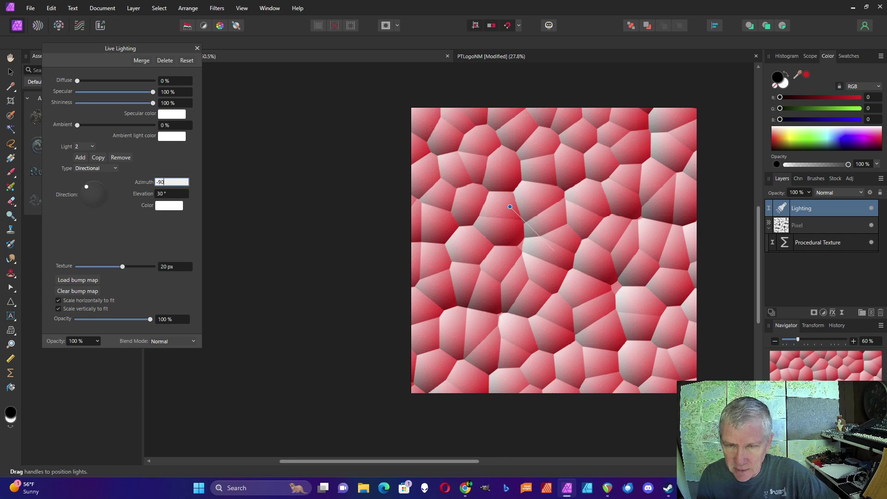
pyautogui.press('Return')
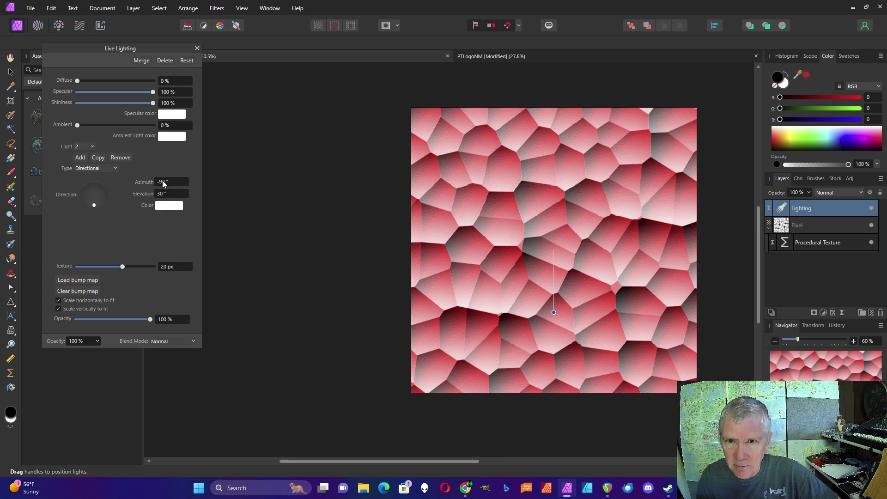
pyautogui.click(170, 206)
pyautogui.moveTo(203, 236); pyautogui.dragTo(100, 236)
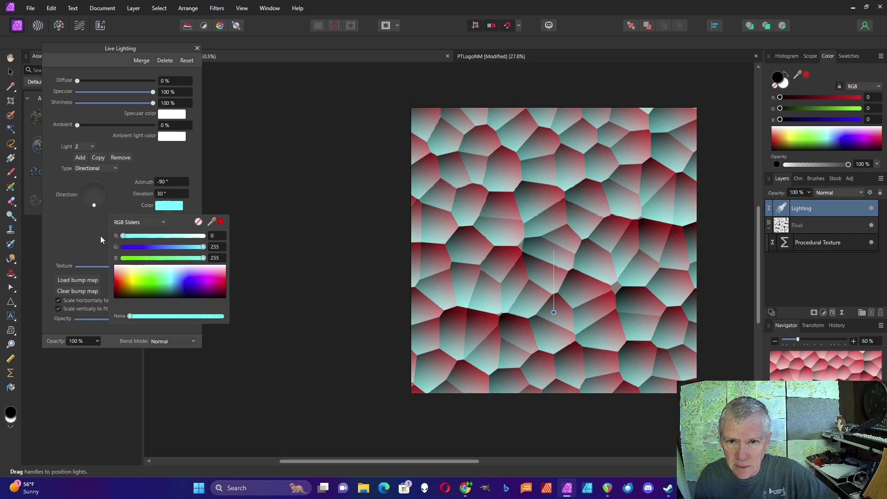
pyautogui.moveTo(204, 258); pyautogui.dragTo(84, 259)
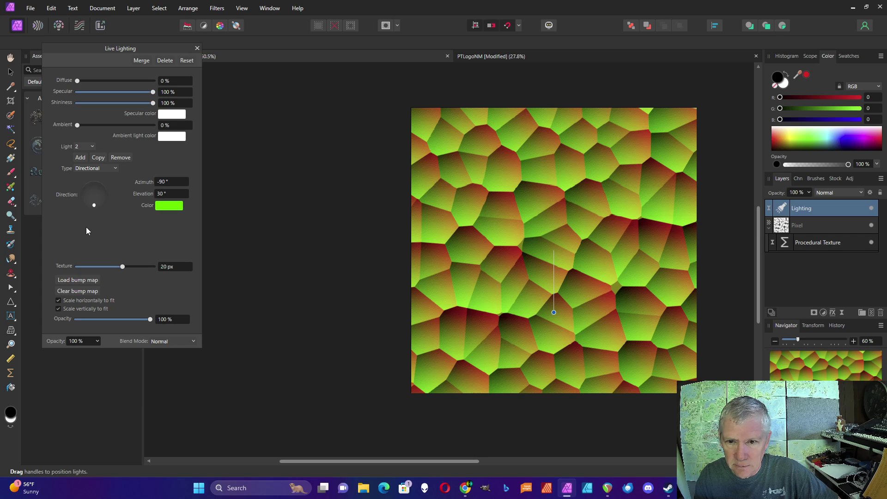
# Add a third Directional light with 0° azimuth.
pyautogui.click(81, 158)
pyautogui.click(85, 169)
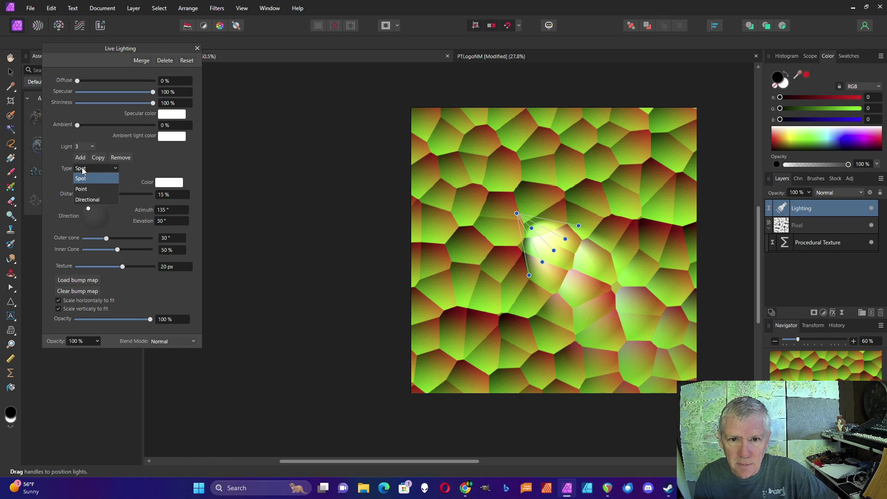
pyautogui.click(87, 200)
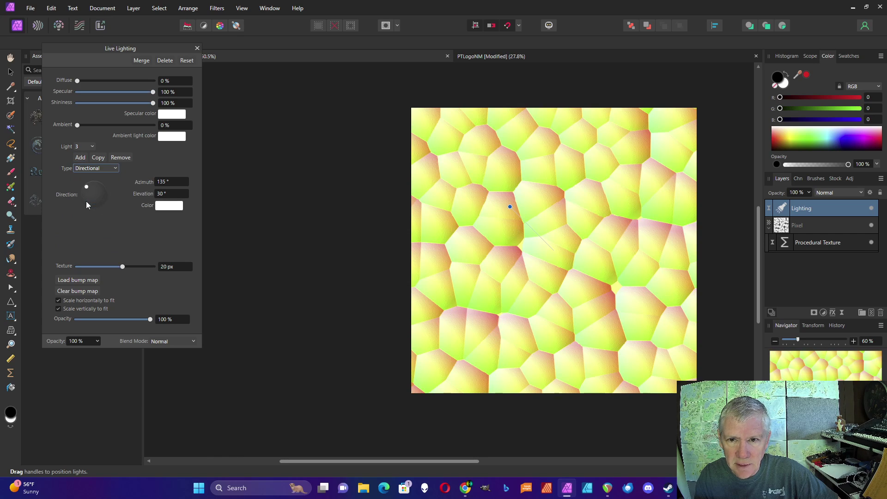
pyautogui.click(163, 182)
pyautogui.write('0')
pyautogui.press('Return')
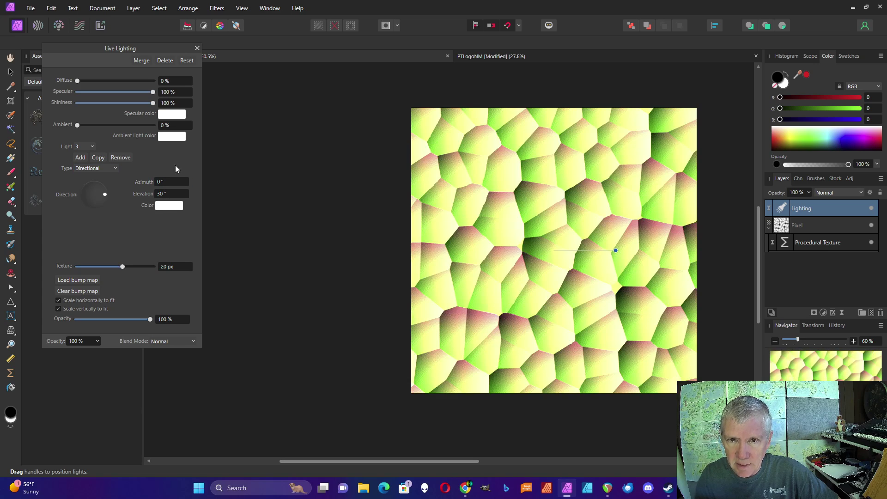
# Set the third light's elevation to 90° and make it pure blue.
pyautogui.click(167, 195)
pyautogui.write('90')
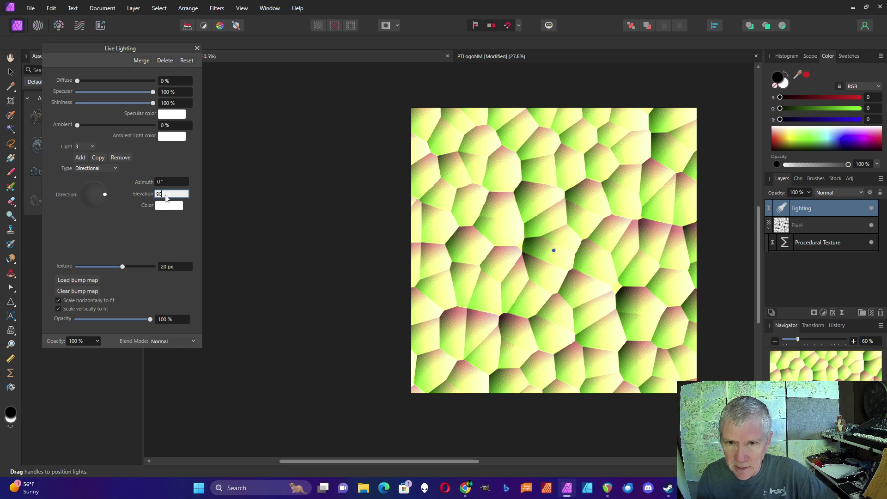
pyautogui.press('Return')
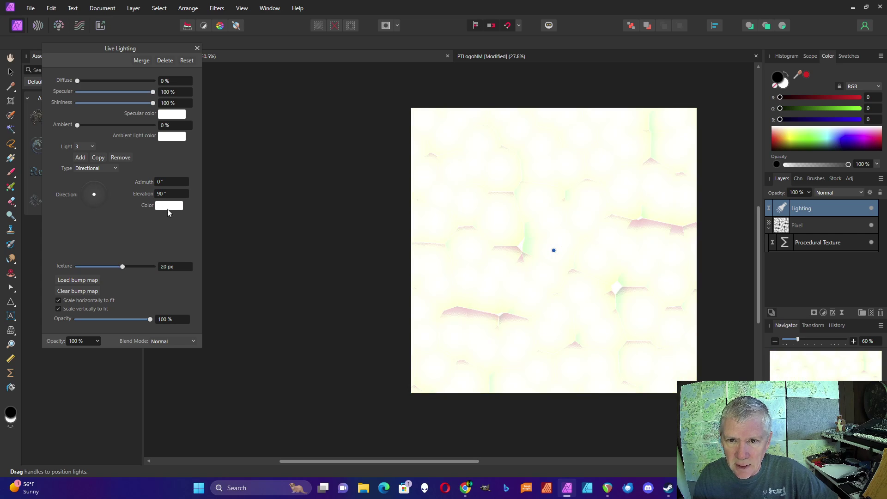
pyautogui.click(169, 207)
pyautogui.moveTo(203, 236); pyautogui.dragTo(105, 234)
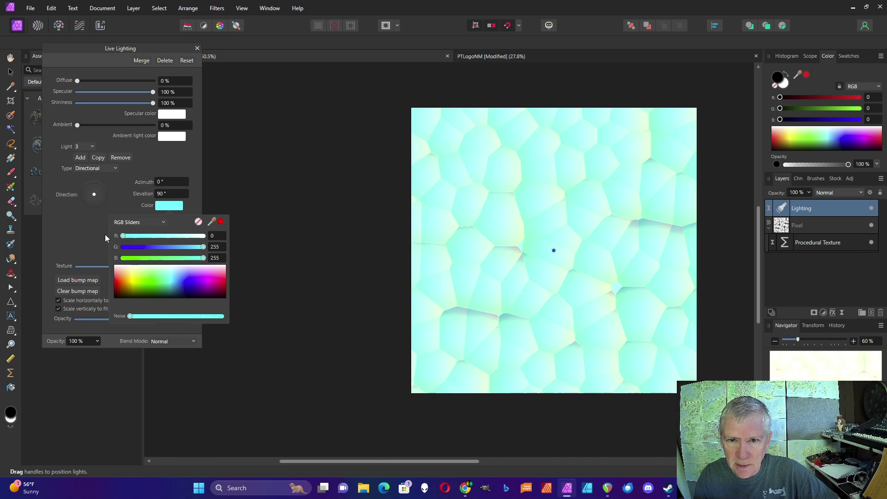
pyautogui.moveTo(204, 247); pyautogui.dragTo(104, 245)
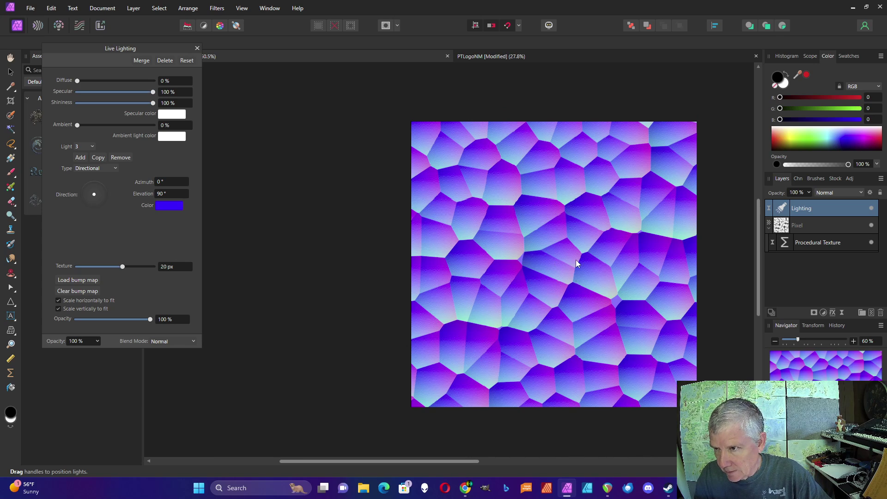
# Nudge the lighting Texture amount down from 20 px to 19.3 px while zoomed in.
pyautogui.scroll(3, 572, 262)
pyautogui.scroll(3, 572, 260)
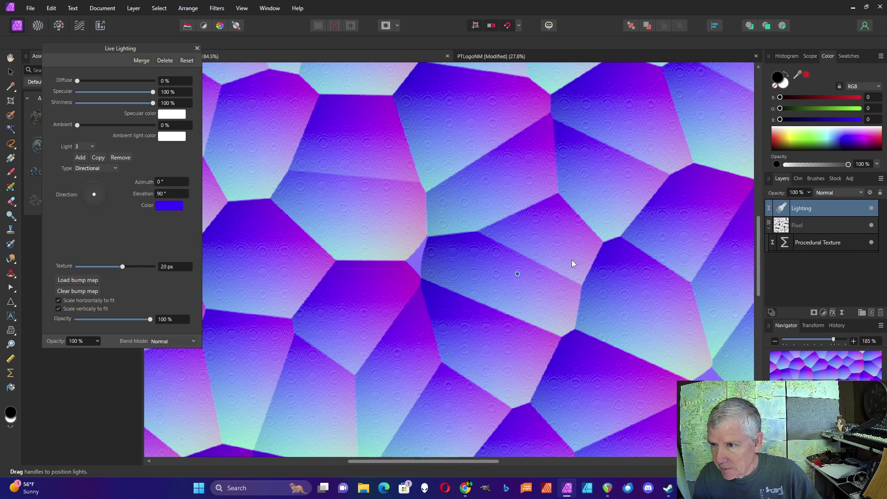
pyautogui.scroll(3, 511, 276)
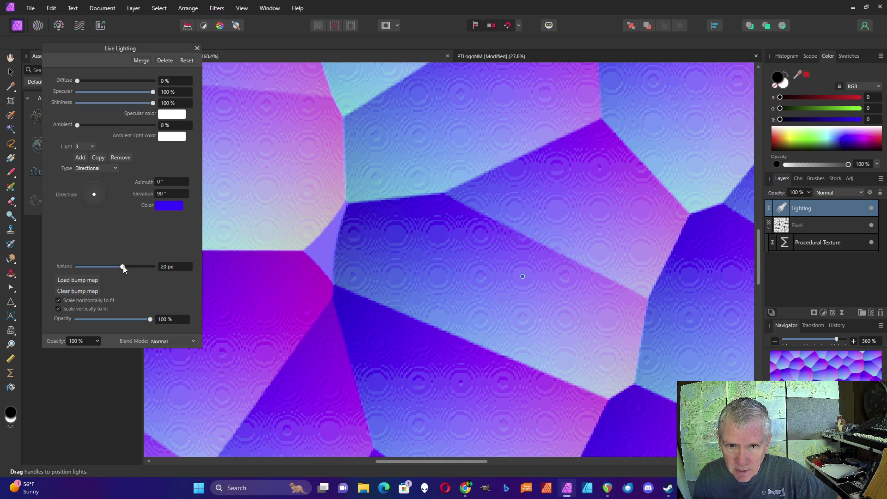
pyautogui.moveTo(126, 269)
pyautogui.mouseDown()
pyautogui.moveTo(115, 269)
pyautogui.moveTo(124, 269)
pyautogui.mouseUp()
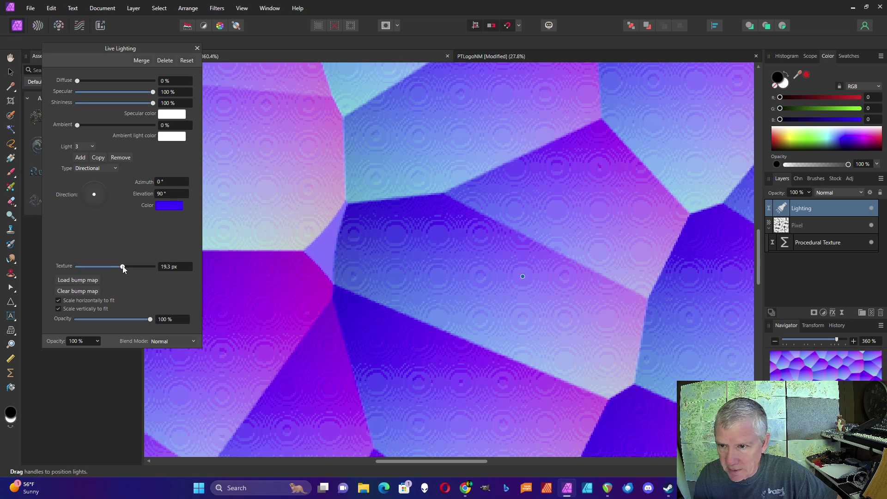
pyautogui.scroll(-3, 434, 251)
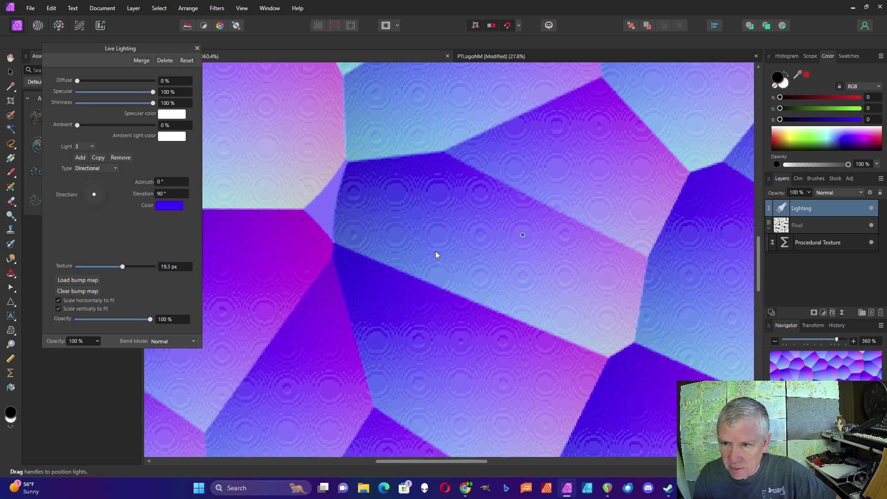
pyautogui.scroll(-4, 439, 252)
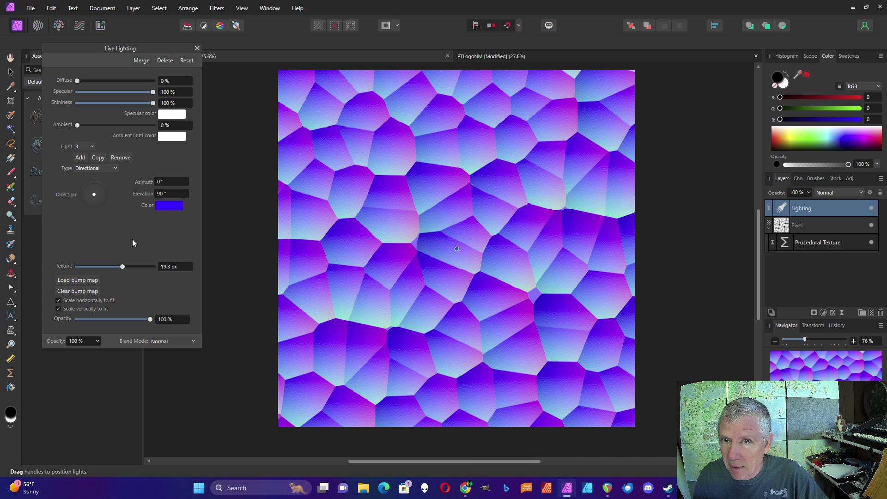
# Close the Live Lighting settings and copy the Lighting layer.
pyautogui.click(196, 49)
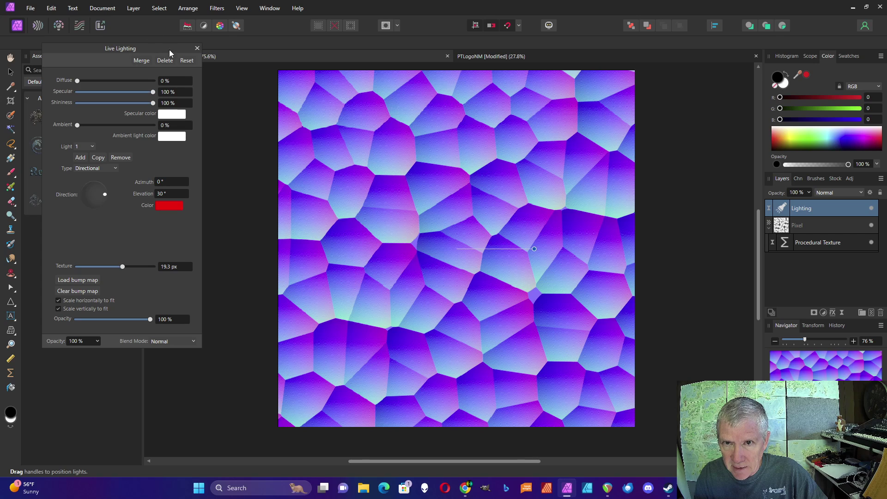
pyautogui.click(196, 48)
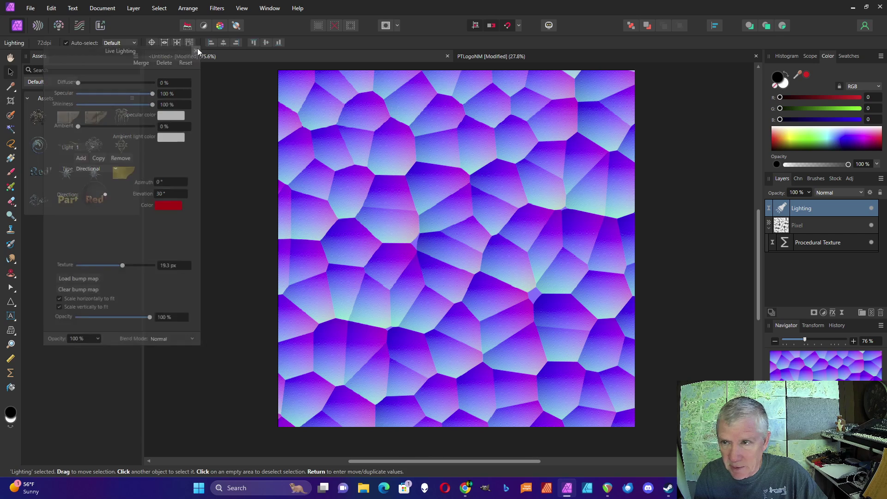
pyautogui.rightClick(780, 210)
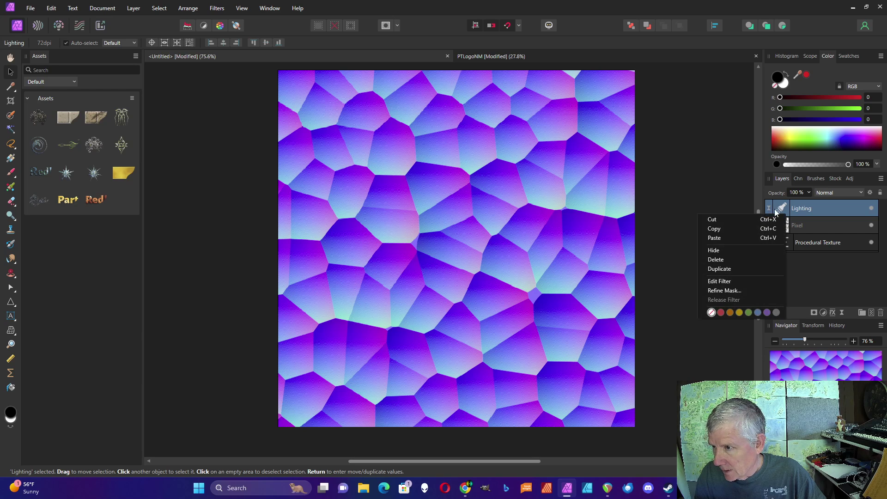
pyautogui.click(715, 229)
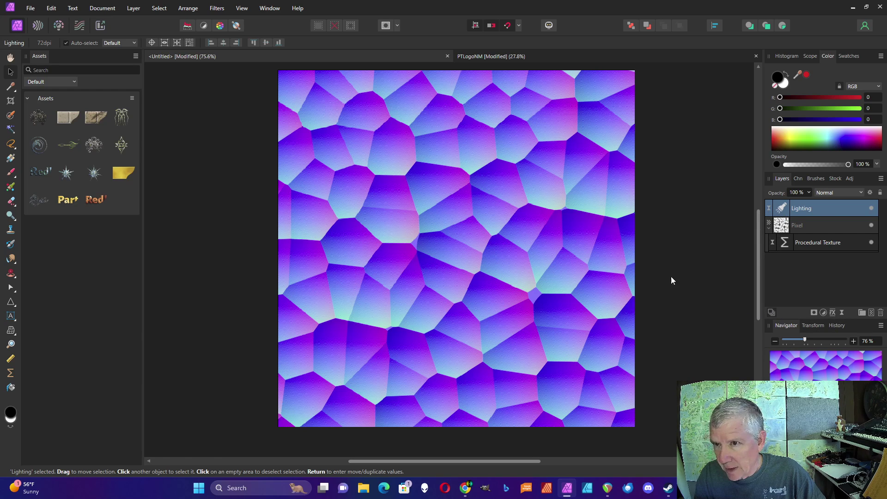
# Add a Procedural Texture live filter layer using the Phong 0 preset.
pyautogui.click(841, 310)
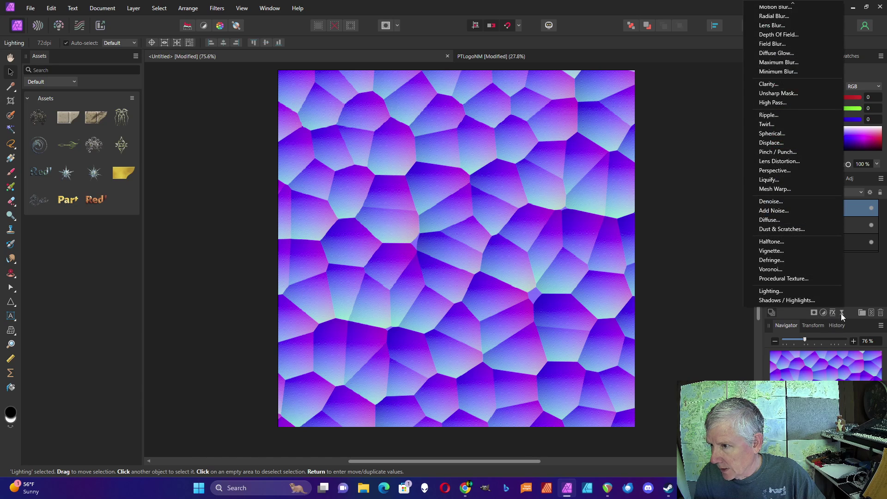
pyautogui.click(790, 279)
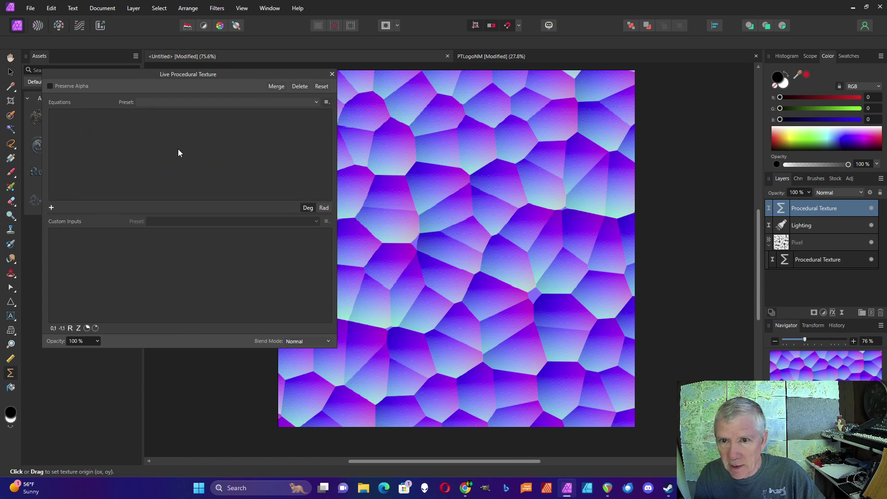
pyautogui.click(184, 101)
pyautogui.click(162, 126)
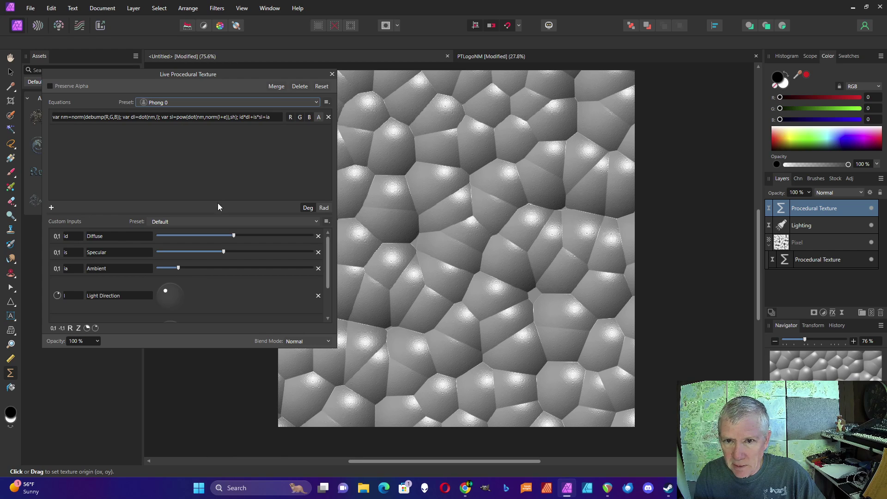
# Adjust the Phong Light Direction and Eye Direction to shape the dome highlights, then close the settings.
pyautogui.moveTo(217, 206); pyautogui.dragTo(217, 148)
pyautogui.moveTo(234, 177)
pyautogui.mouseDown()
pyautogui.moveTo(128, 170)
pyautogui.moveTo(277, 176)
pyautogui.moveTo(245, 177)
pyautogui.moveTo(228, 193)
pyautogui.moveTo(259, 195)
pyautogui.moveTo(230, 193)
pyautogui.mouseUp()
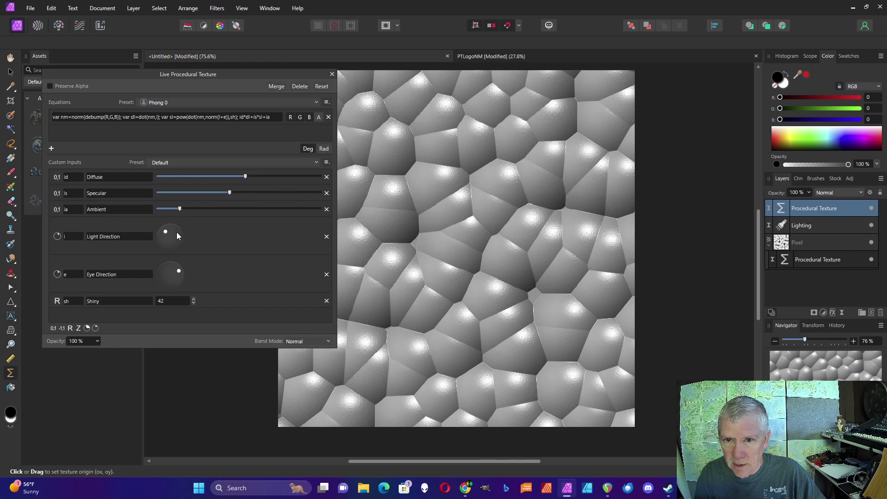
pyautogui.moveTo(165, 229); pyautogui.dragTo(164, 231)
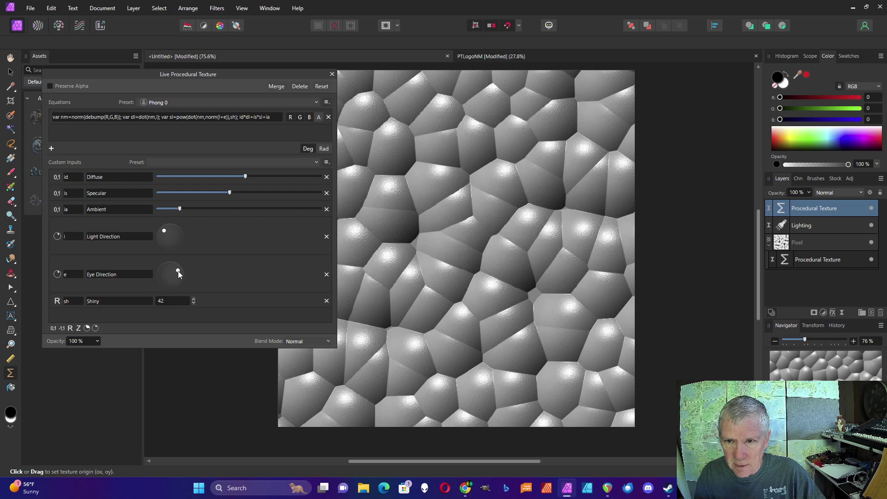
pyautogui.moveTo(179, 273); pyautogui.dragTo(180, 277)
pyautogui.press('v')
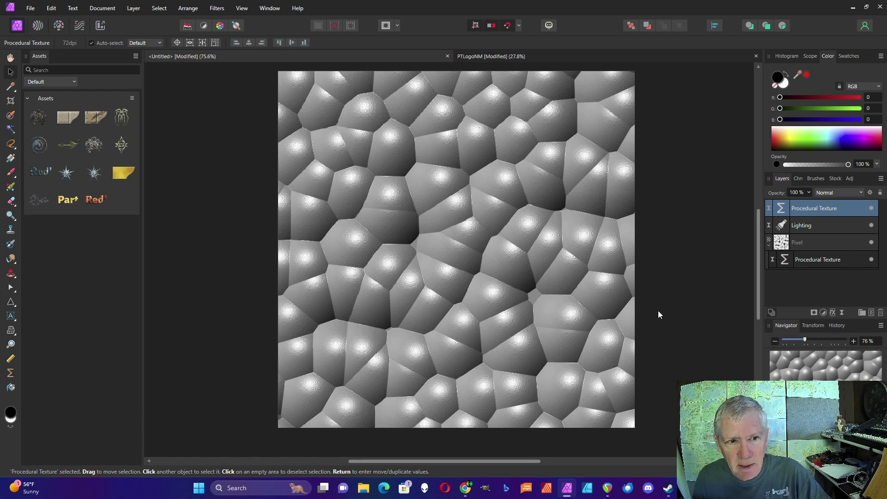